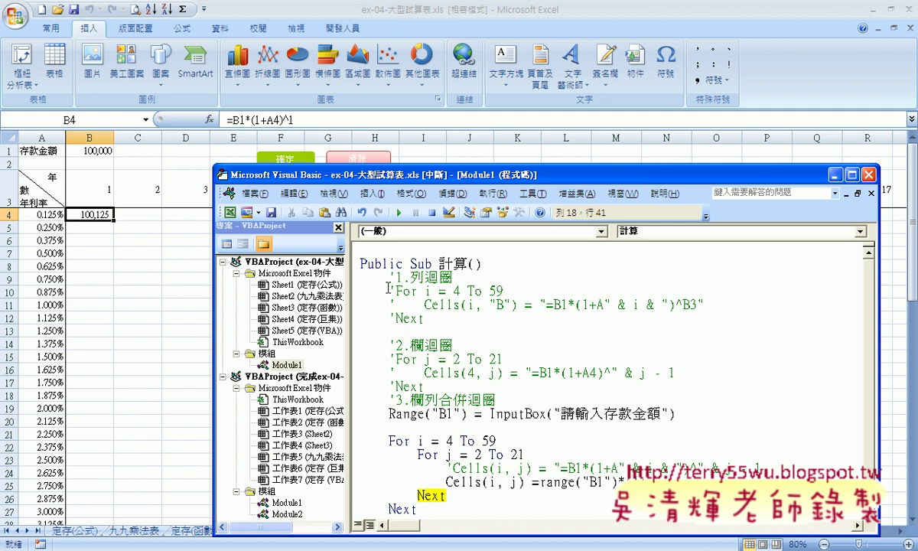
- Finish line 18 as Cells(i, j) = Range("B1") * (1 + Cells(i, "A")) ^ Cells(3, j)
key("Right")
key("Right")
key("Right")
key("Right")
key("Right")
key("Right")
key("Right")
key("Right")
key("Right")
key("Right")
key("Right")
type("^")
type("(")
type("(")
type("lls")
type("(i")
type(",")
type(" j")
type(")")
type(")")
- Commit line 18, then move the code window up and widen it
key("Up")
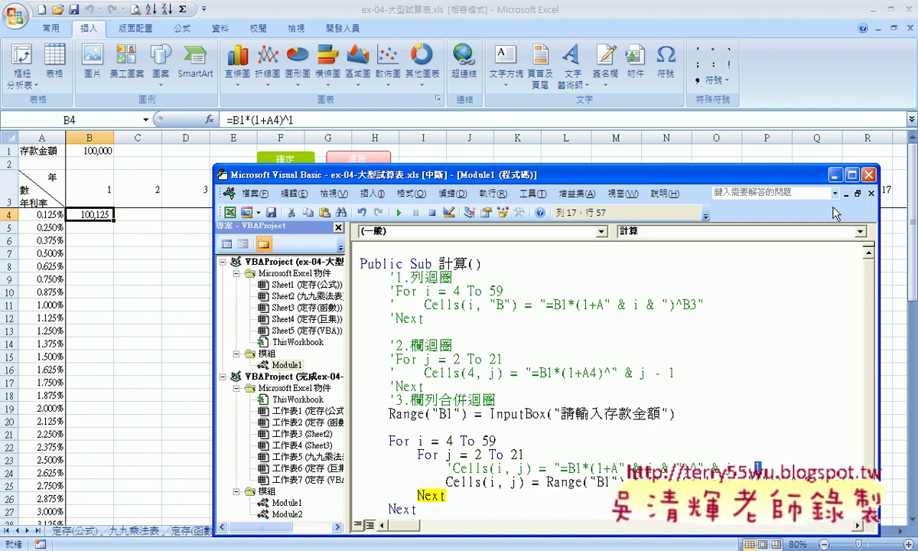
left_click_drag(770, 174, 690, 64)
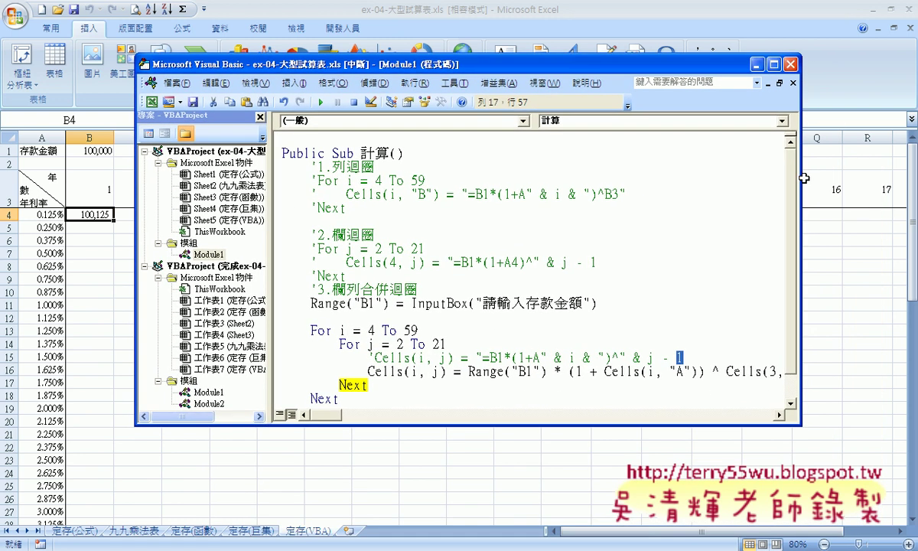
left_click_drag(801, 178, 874, 183)
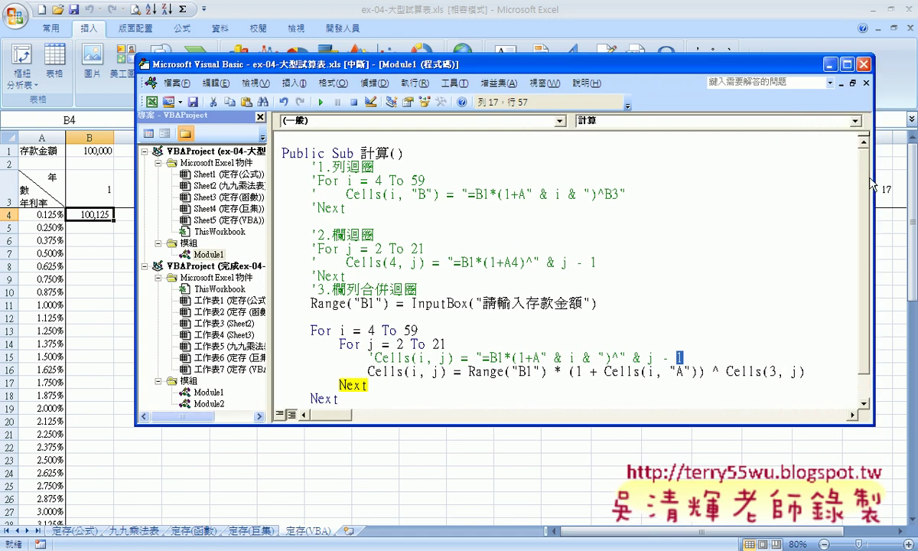
- Check the value held by Range("B1") in the paused macro's data tip
left_click(626, 372)
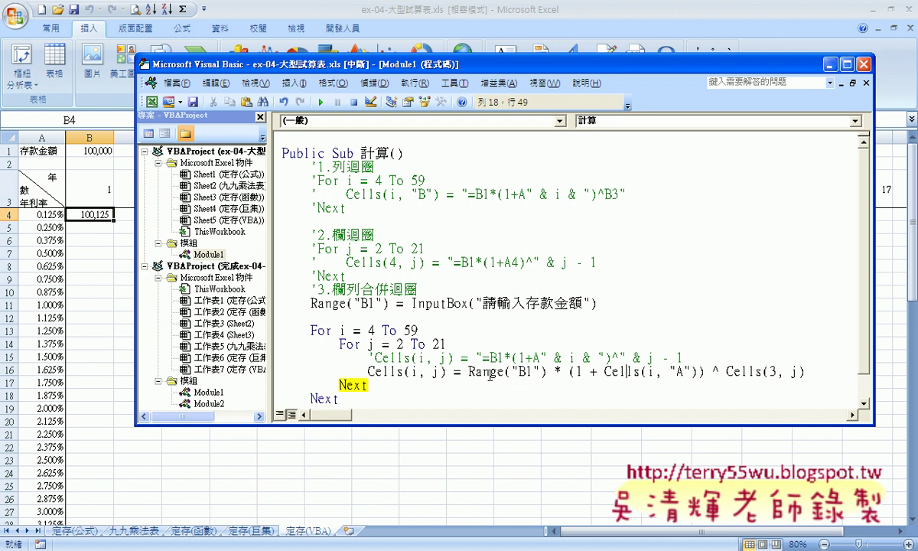
left_click(506, 372)
mouse_move(504, 375)
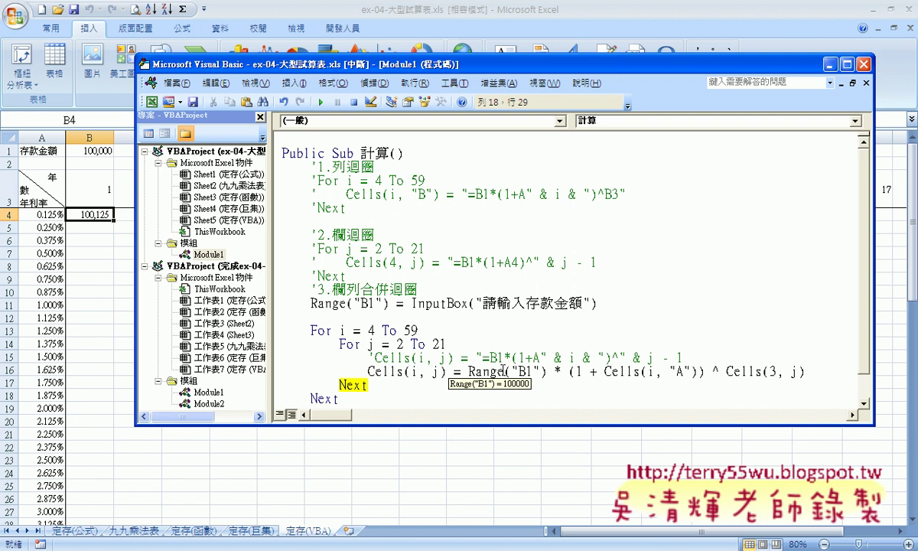
left_click(498, 352)
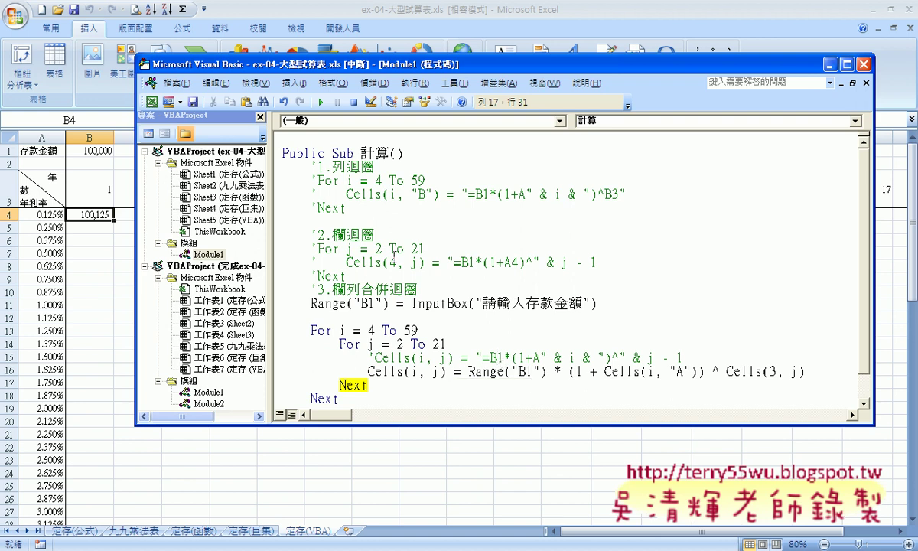
- Stop the paused macro and clear the old result from B4 with the 清除 button
left_click(353, 102)
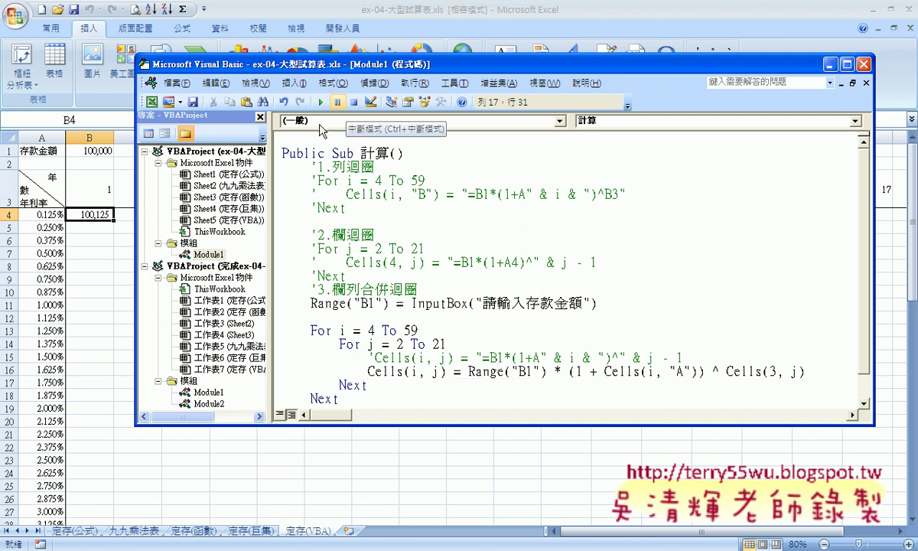
left_click(85, 214)
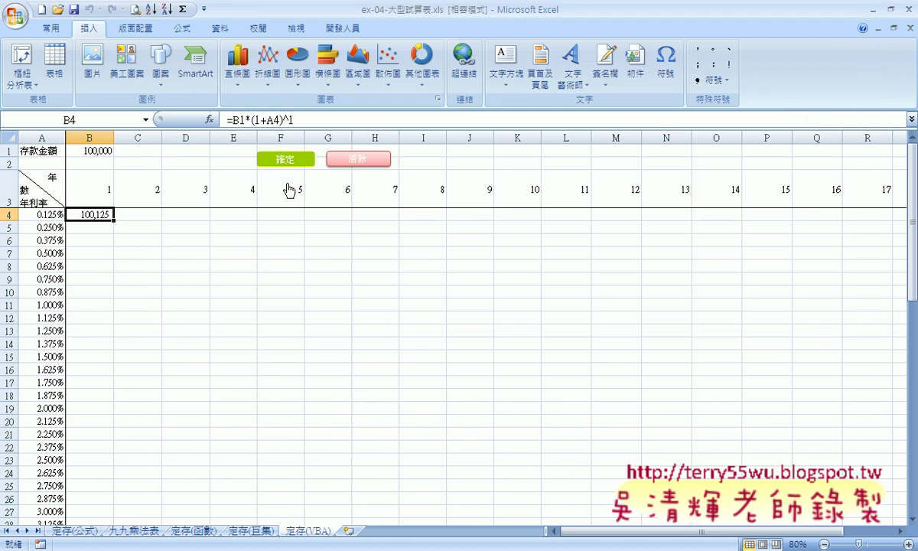
left_click(379, 167)
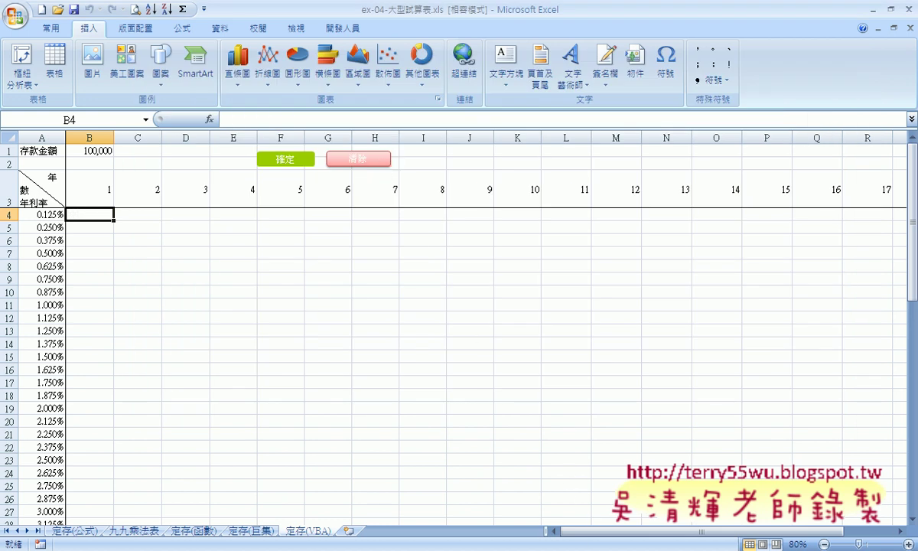
- Restart the 計算 macro line by line until the 請輸入存款金額 deposit prompt appears
key("alt+F11")
left_click(500, 240)
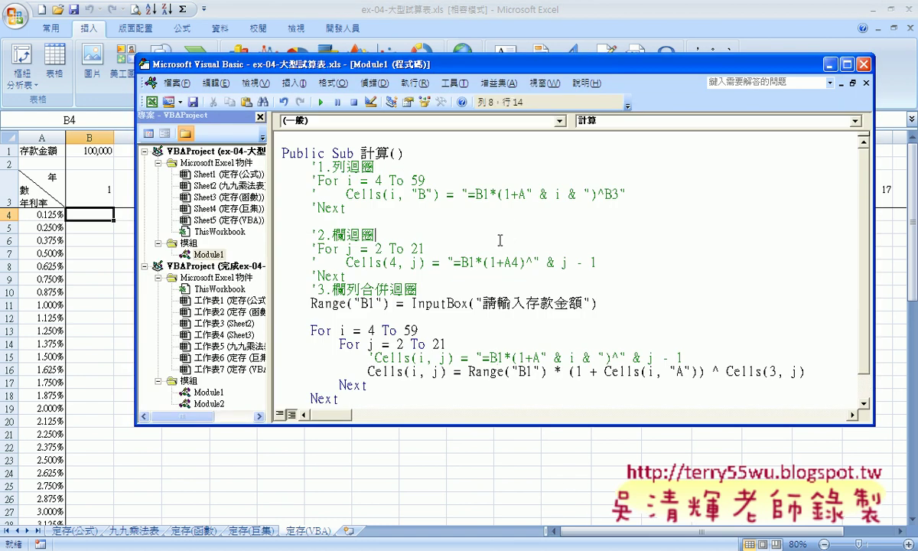
key("F8")
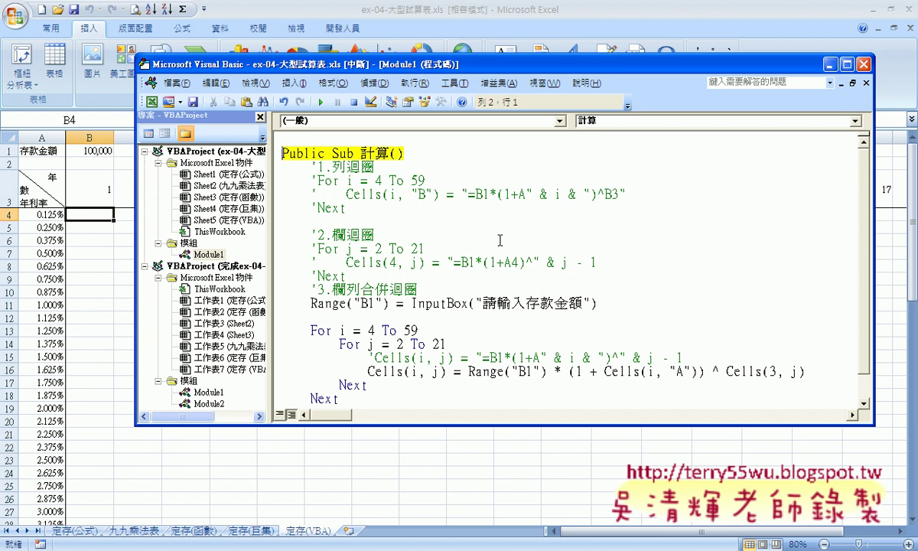
key("F8")
key("F8")
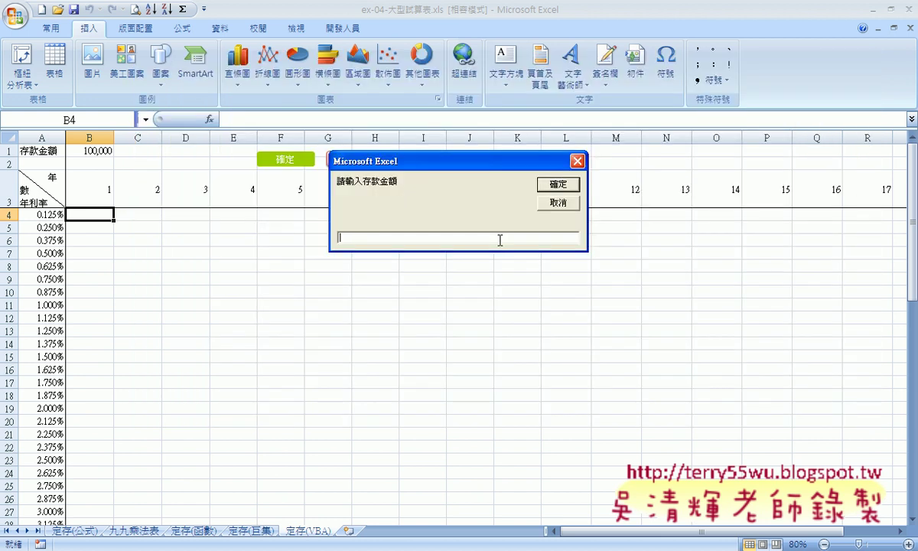
- Enter a 10000 deposit and step through the first loop iterations
type("10000")
key("Return")
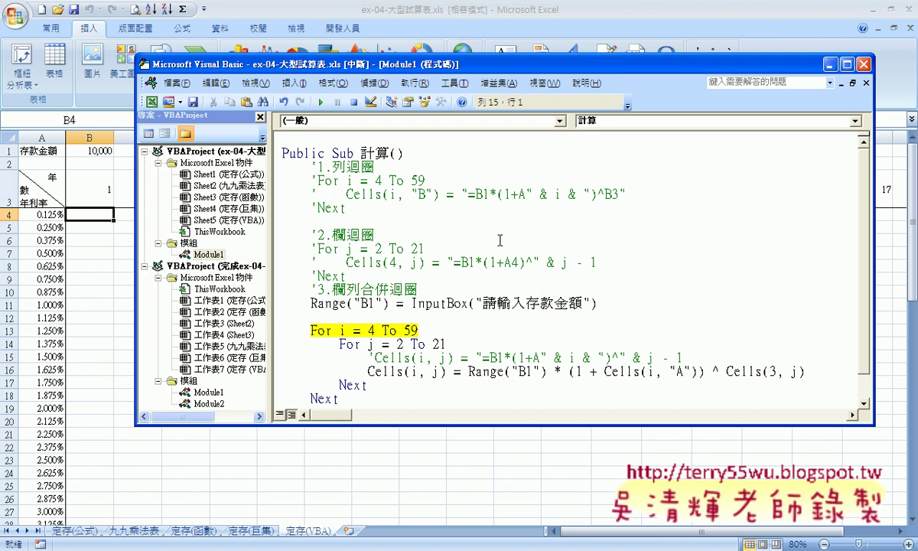
key("F8")
key("F8")
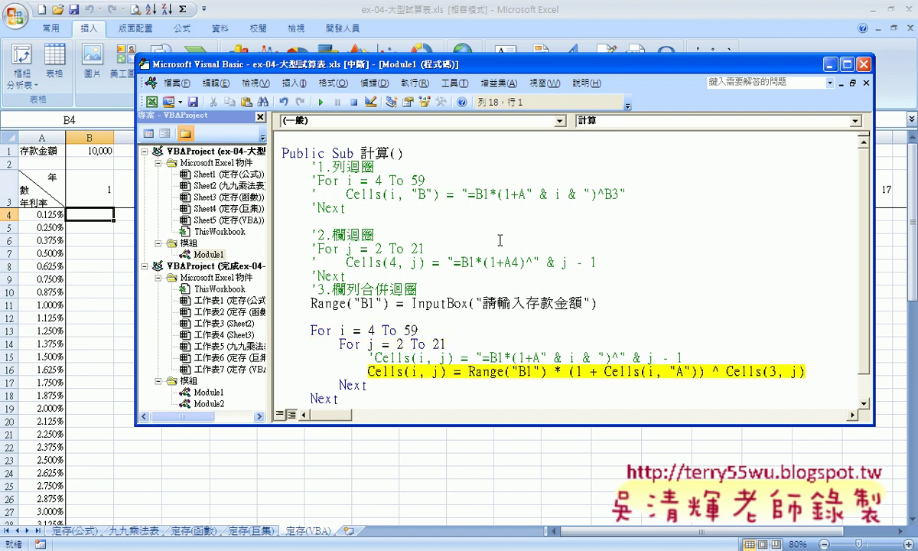
key("F8")
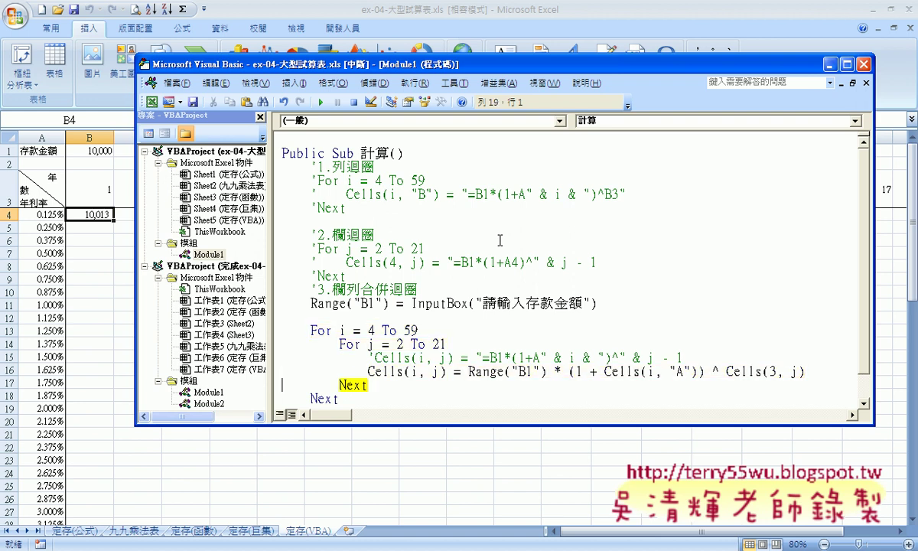
key("F8")
key("F8")
key("F8")
key("F8")
key("F8")
key("F8")
key("F8")
key("F8")
key("F8")
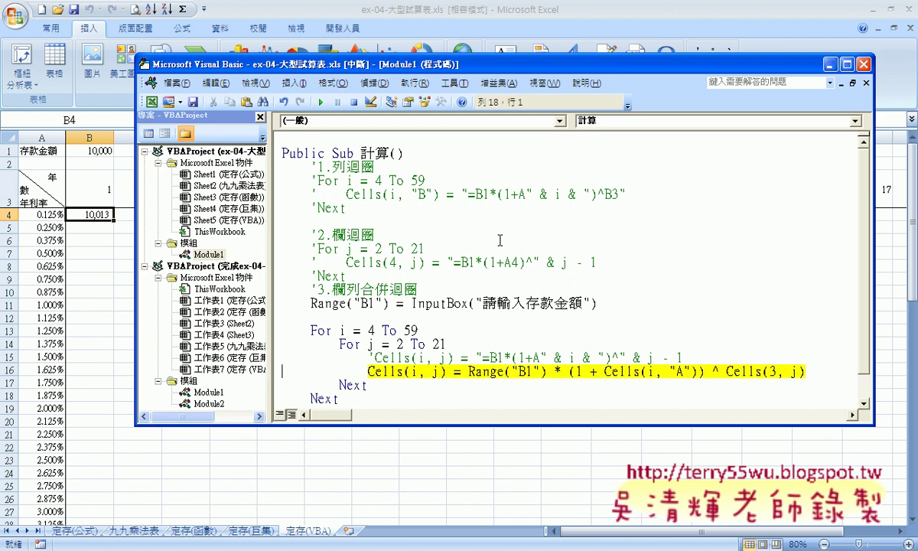
key("F8")
key("F8")
key("F8")
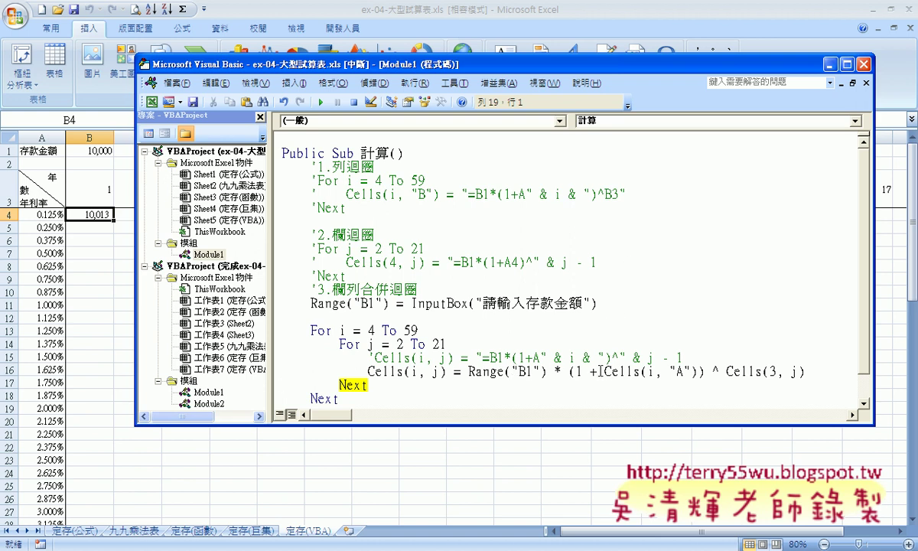
- Reposition the code window and keep stepping until row 4 fills through column R (10,215)
mouse_move(419, 65)
left_mouse_down()
mouse_move(578, 250)
mouse_move(433, 94)
mouse_move(469, 130)
mouse_move(454, 276)
mouse_move(453, 249)
left_mouse_up()
left_click(454, 375)
scroll(453, 367, "down", 5)
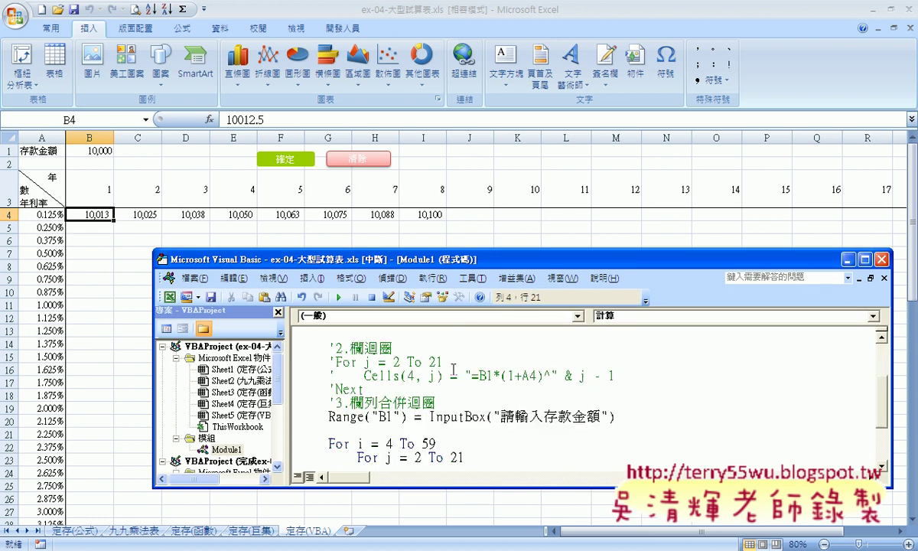
key("F8")
key("F8")
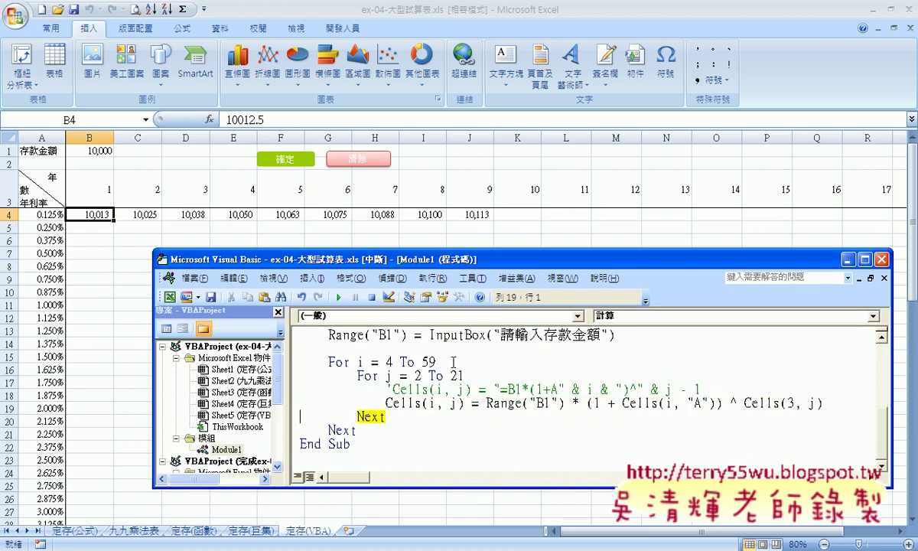
key("F8")
key("F8")
key("F8")
key("F8")
key("F8")
key("F8")
key("F8")
key("F8")
key("F8")
key("F8")
key("F8")
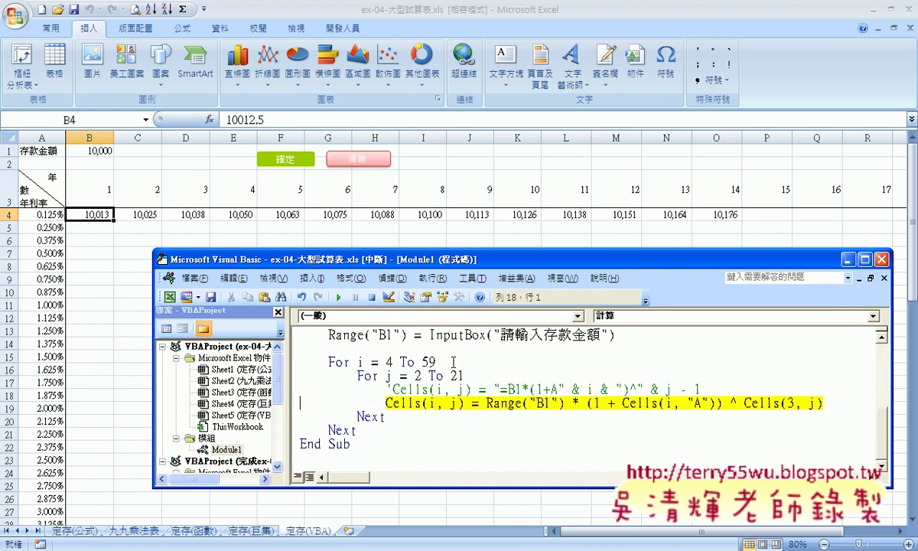
key("F8")
key("F8")
key("F8")
key("F8")
key("F8")
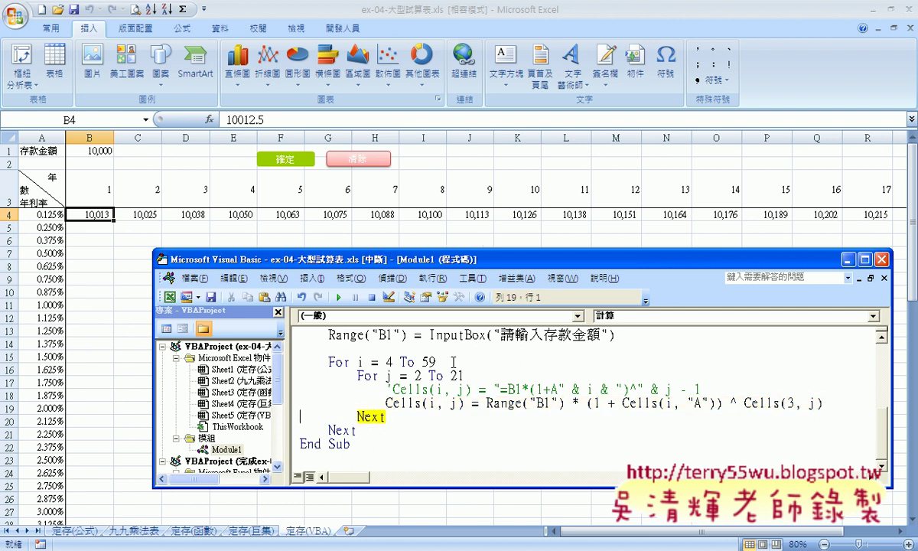
key("F8")
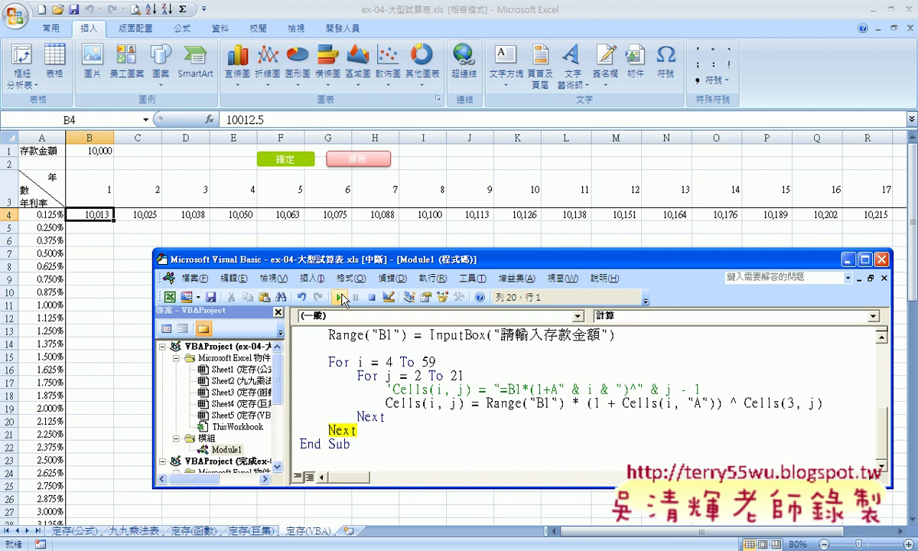
- Continue the macro to completion so every rate row fills with yearly balances
left_click(340, 297)
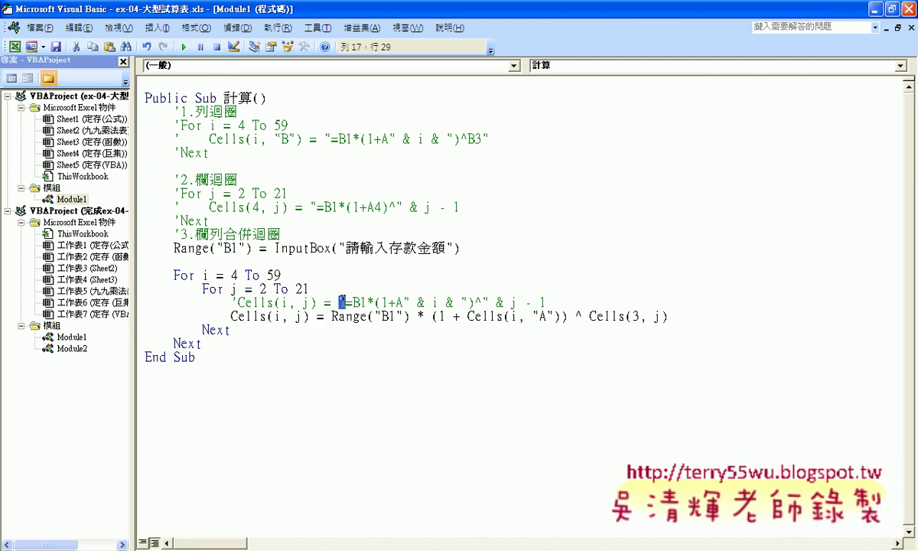
left_click_drag(342, 302, 548, 302)
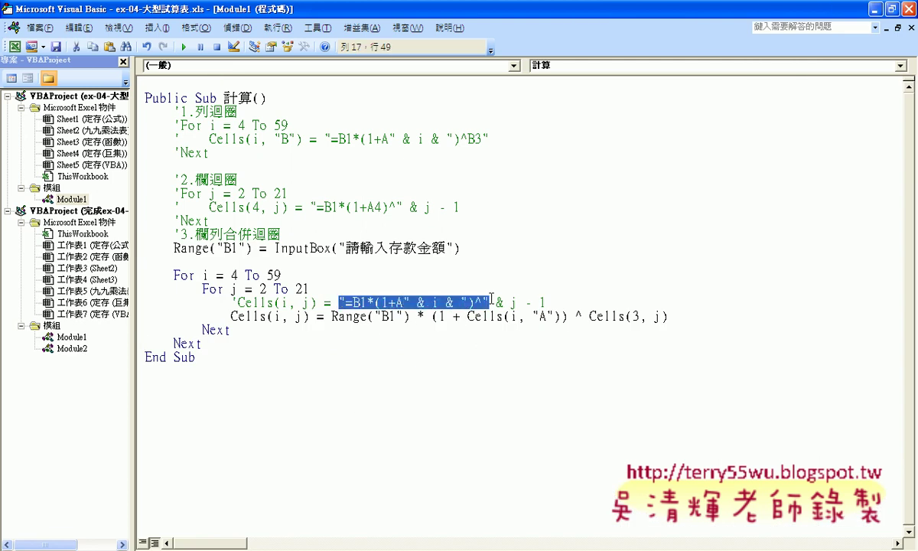
left_click(384, 302)
double_click(348, 316)
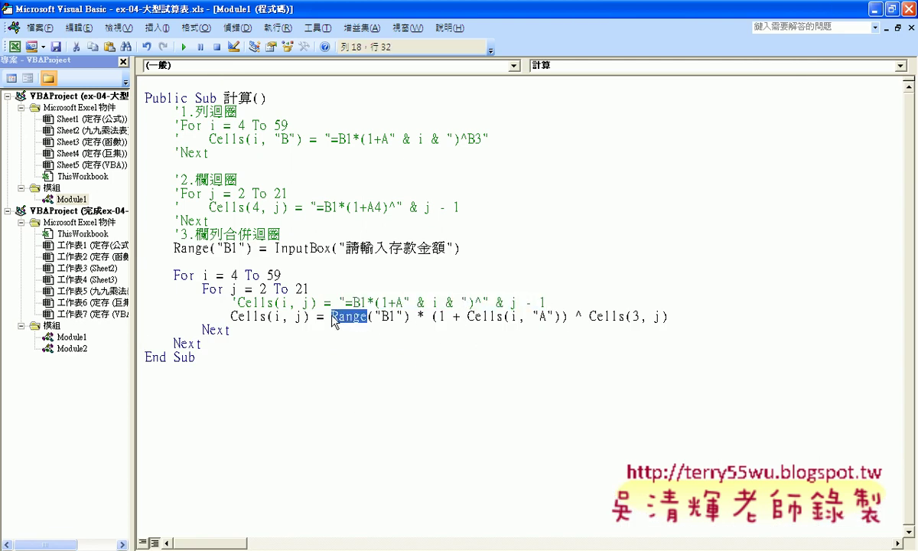
left_click_drag(330, 316, 410, 316)
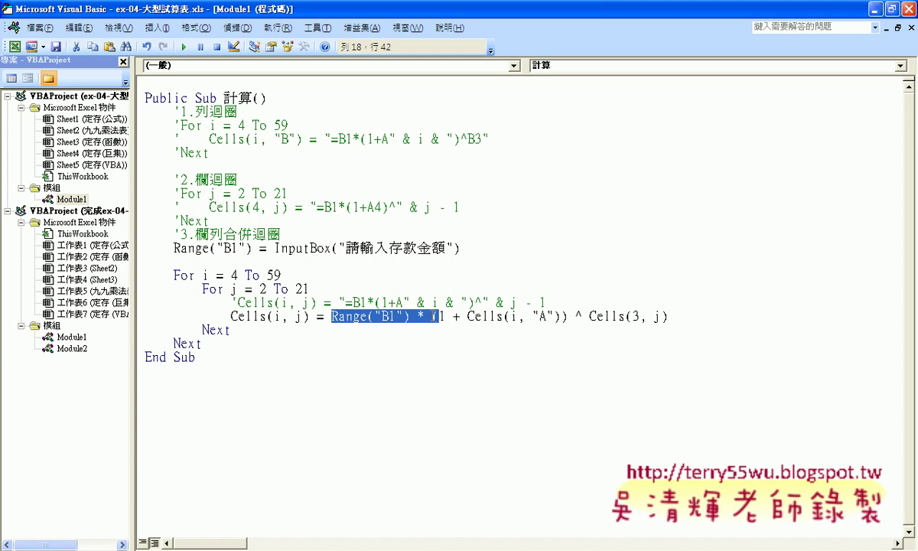
left_click(412, 316)
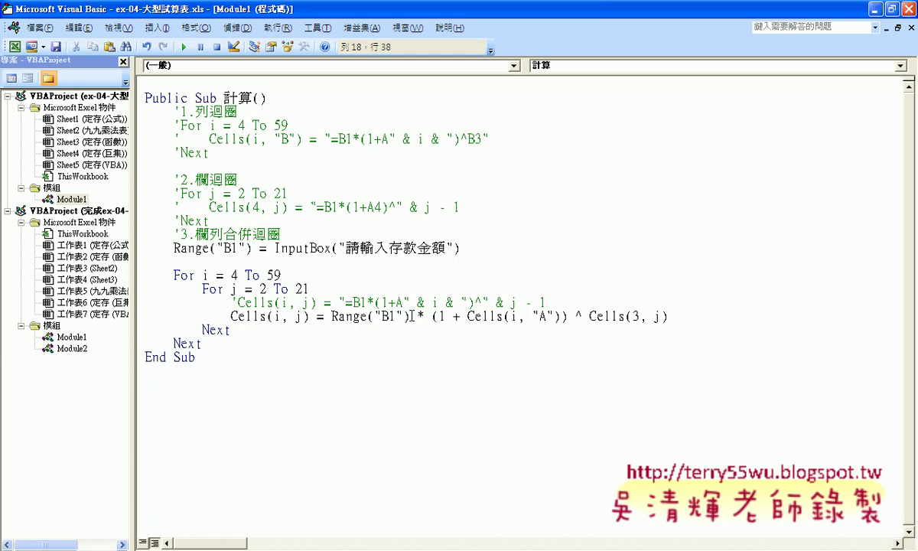
left_click_drag(412, 316, 331, 316)
left_click(332, 316)
left_click_drag(468, 316, 556, 316)
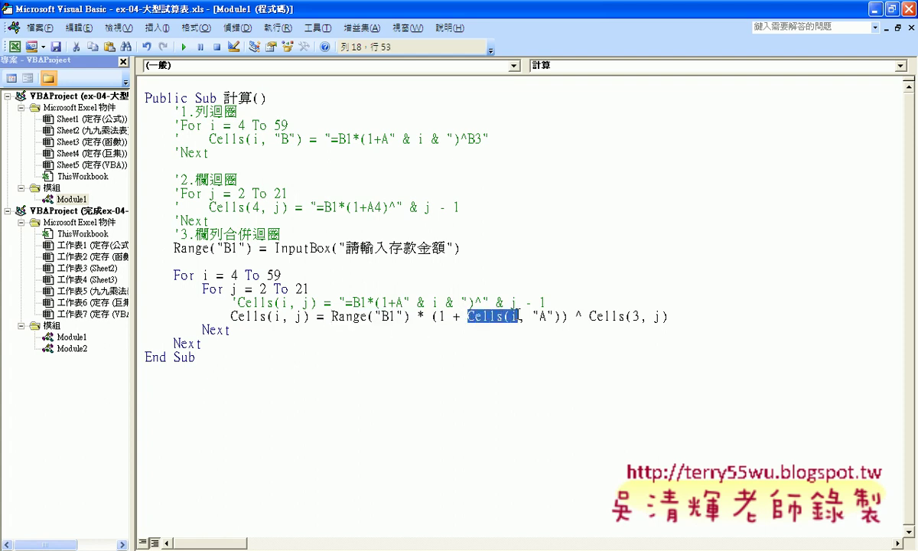
left_click(559, 316)
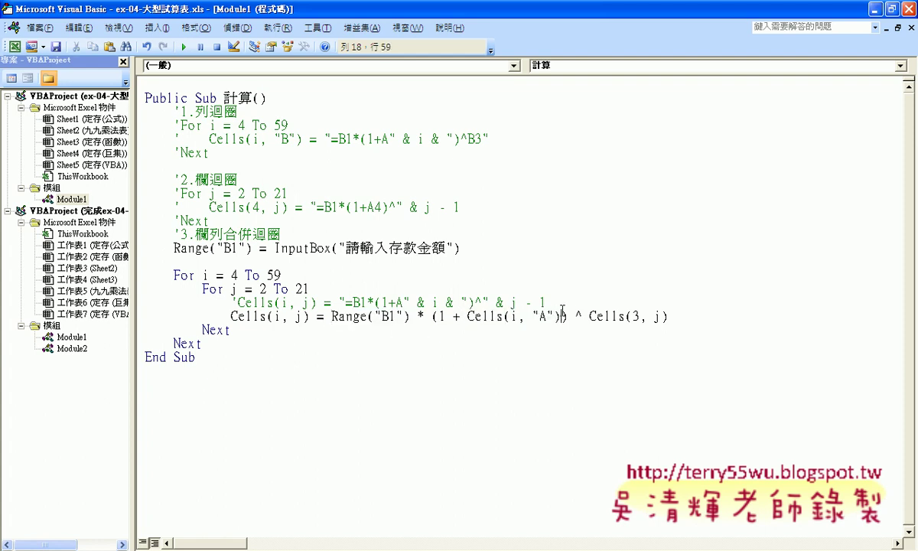